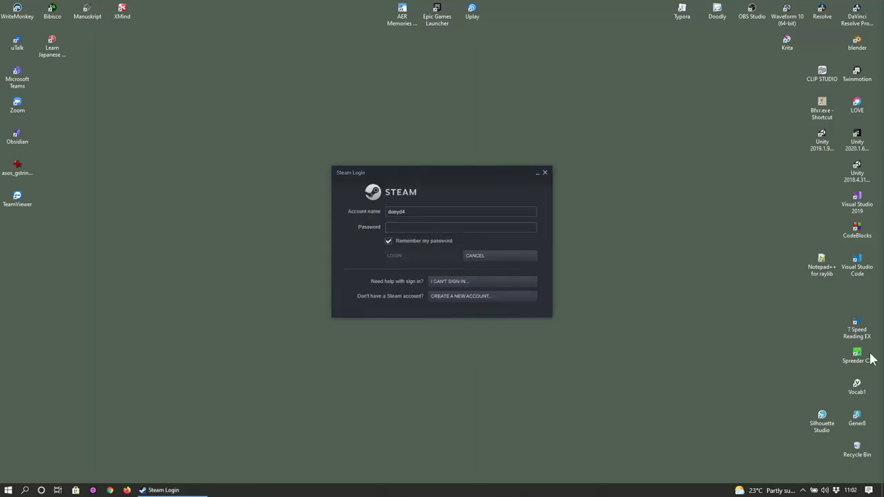
Step: Sign in to Steam with the pasted password, launch Aseprite and maximize its window
click(417, 228)
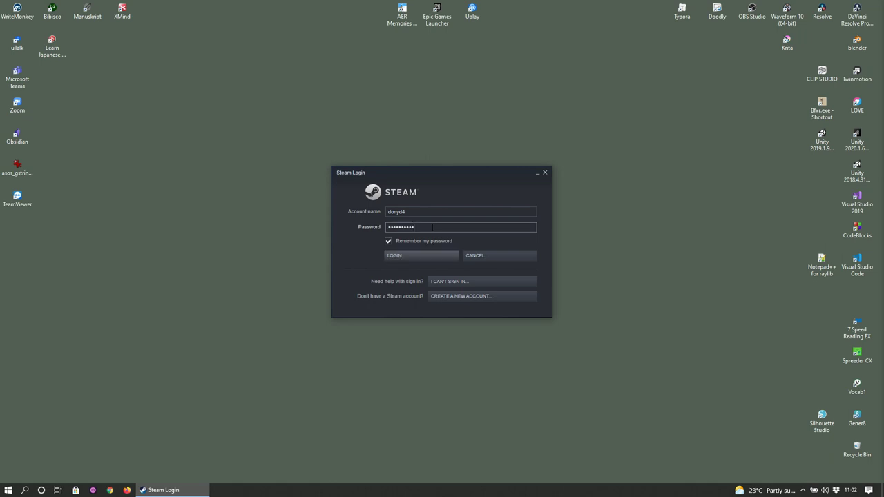
key(ctrl+v)
click(438, 255)
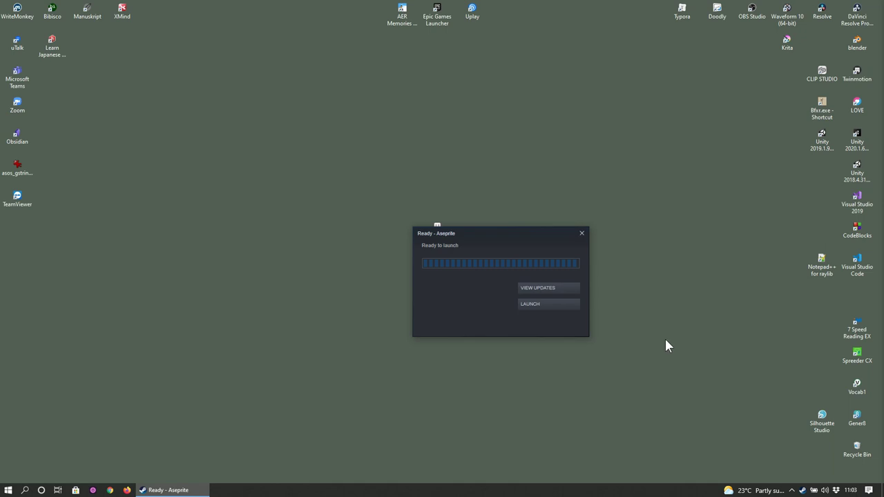
click(546, 304)
click(854, 24)
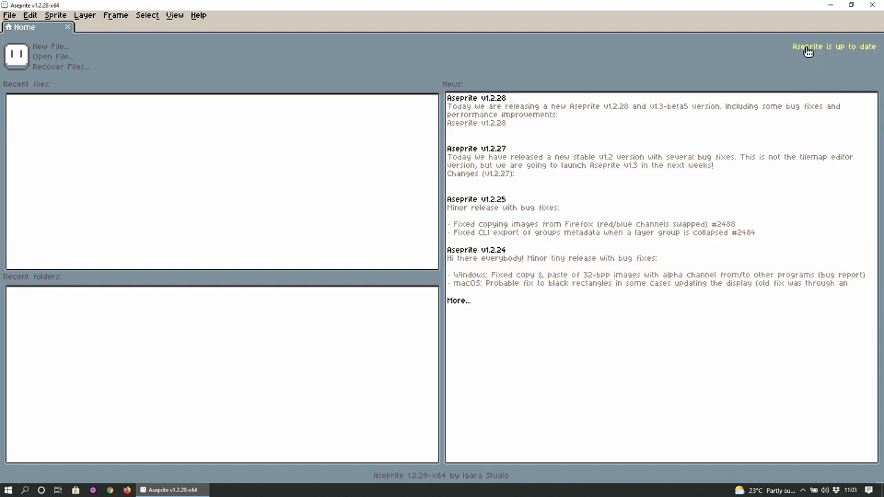
Step: Browse the File, Edit, Layer, Frame, Select and View menus, ending with File open
click(14, 16)
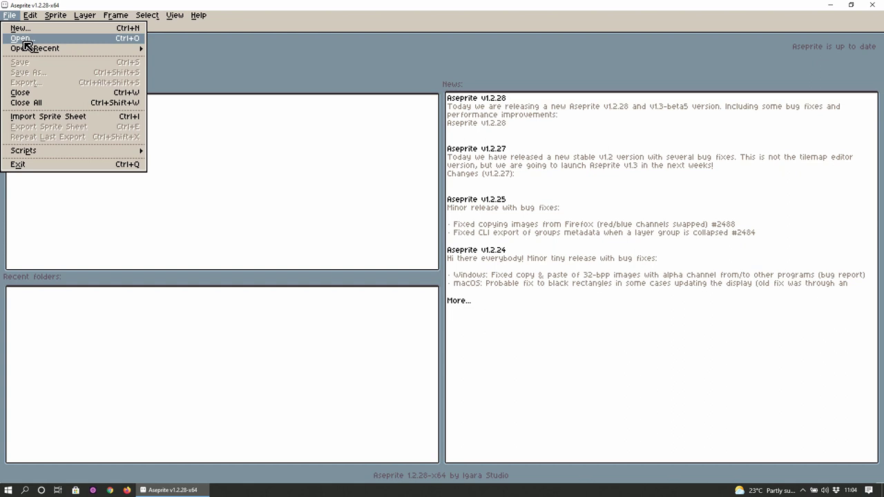
mouse_move(90, 153)
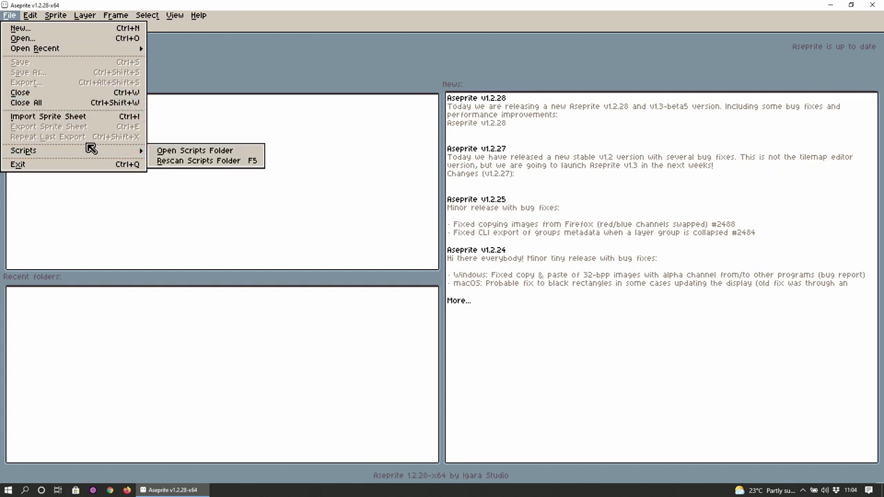
mouse_move(36, 18)
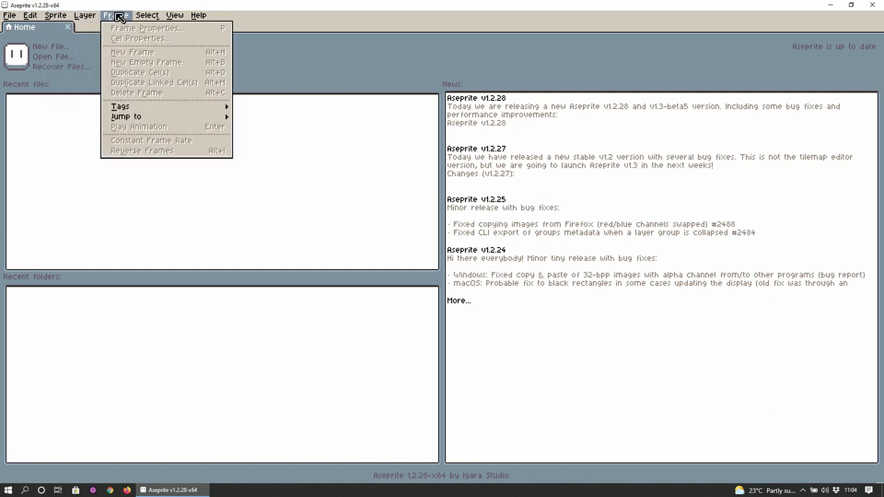
mouse_move(140, 15)
mouse_move(182, 22)
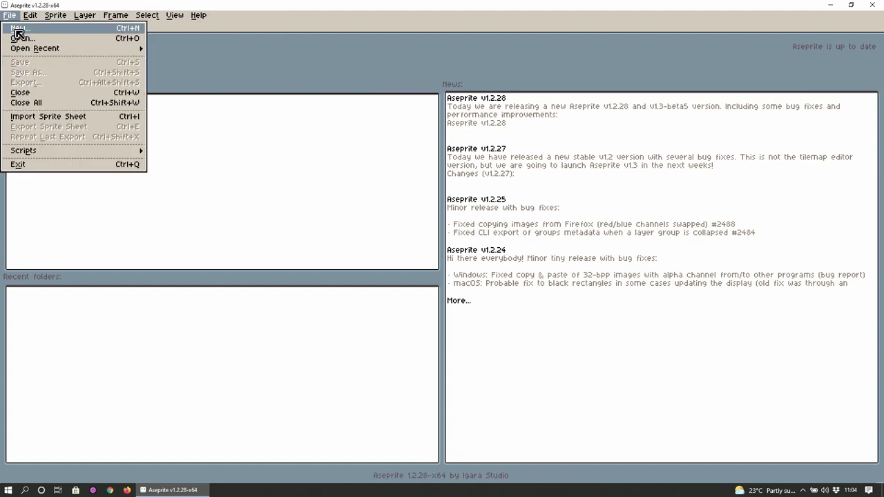
Step: Create a 32x32 RGBA sprite with square pixels and a white background
click(18, 29)
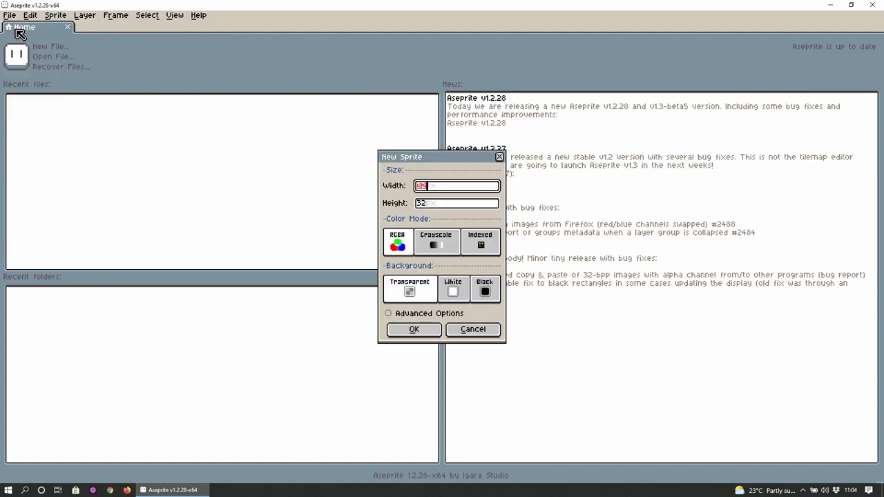
click(407, 313)
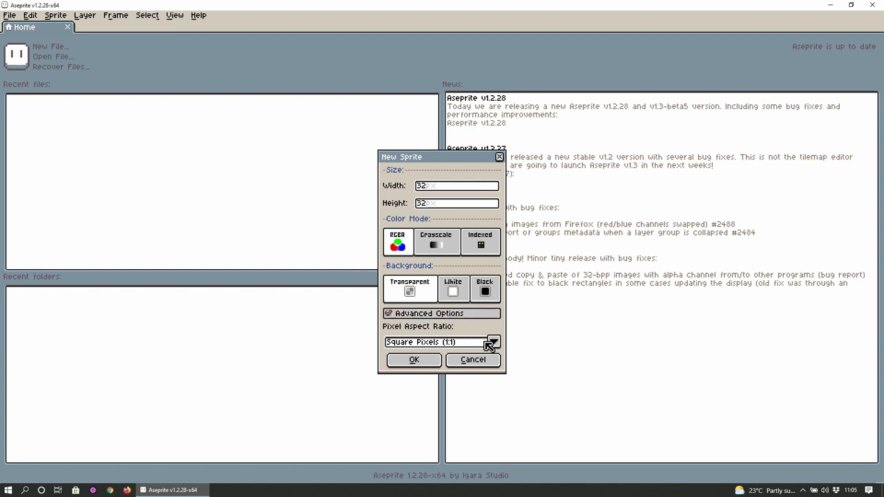
click(494, 344)
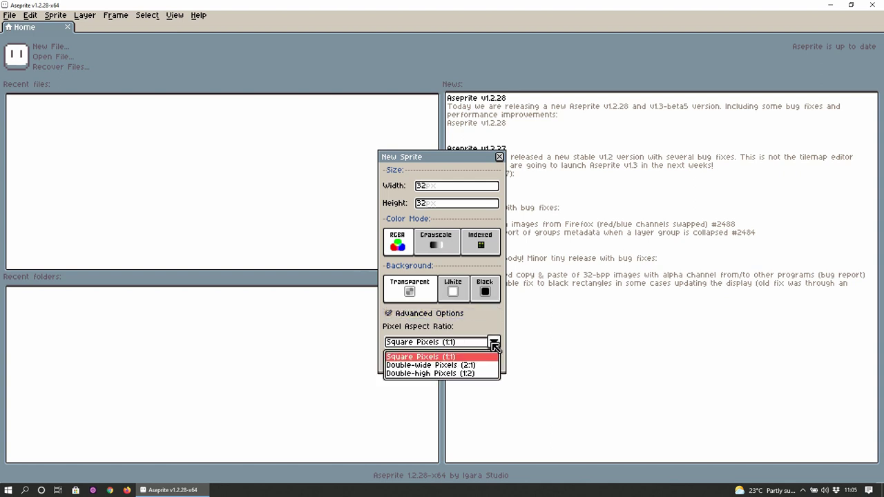
click(493, 342)
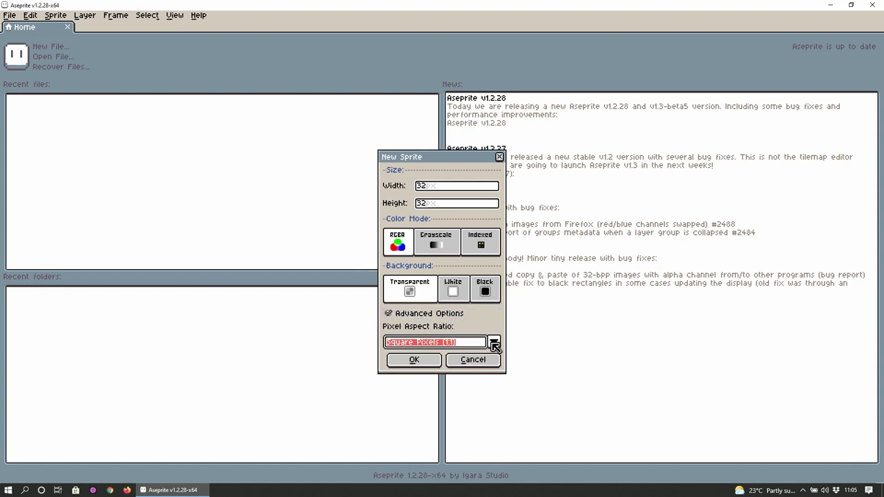
click(395, 316)
click(453, 292)
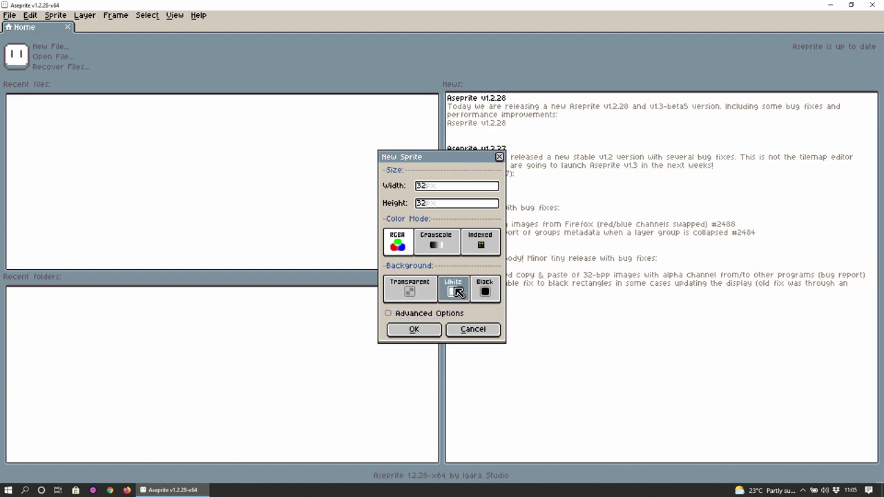
click(414, 330)
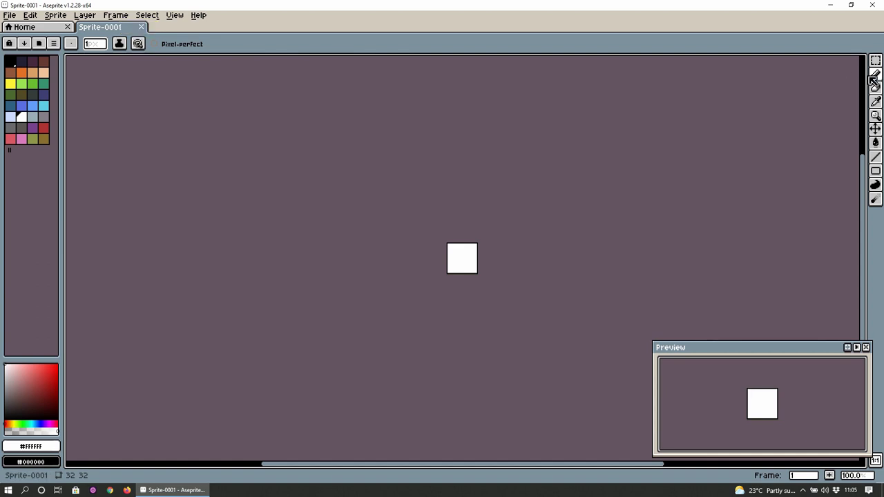
Step: Zoom the blank canvas in to 400% with the Zoom tool
click(875, 115)
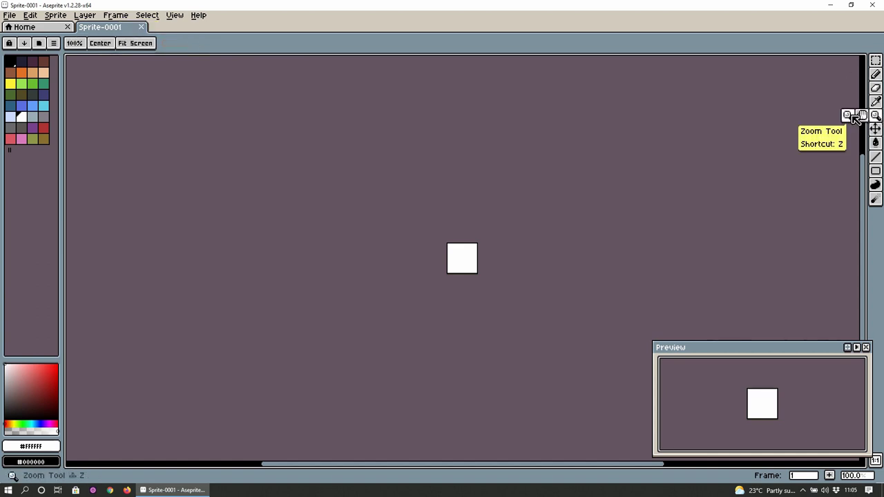
key(plus)
key(plus)
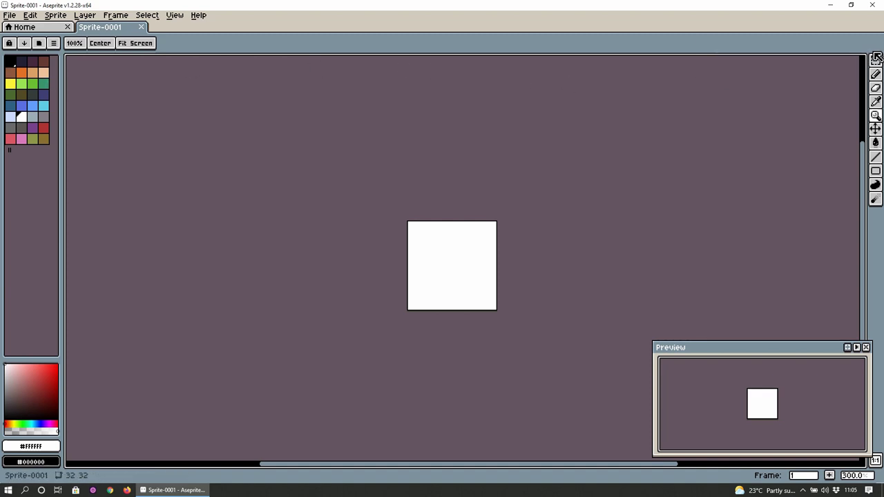
click(446, 261)
Step: Select the Pencil tool and move the Preview window up beside the canvas
click(875, 76)
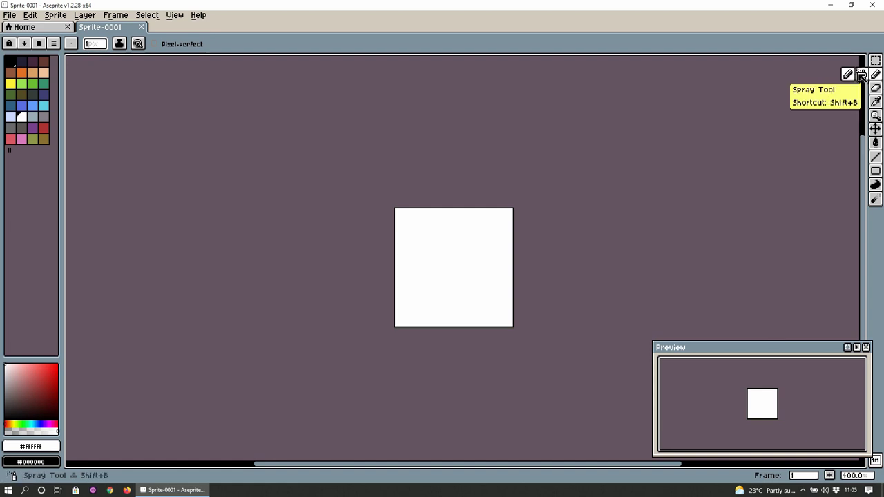
click(438, 239)
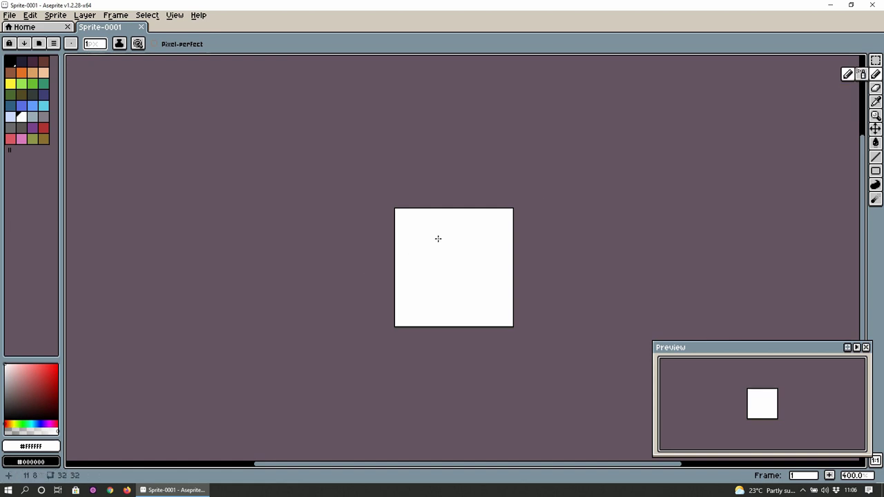
drag(749, 348, 662, 132)
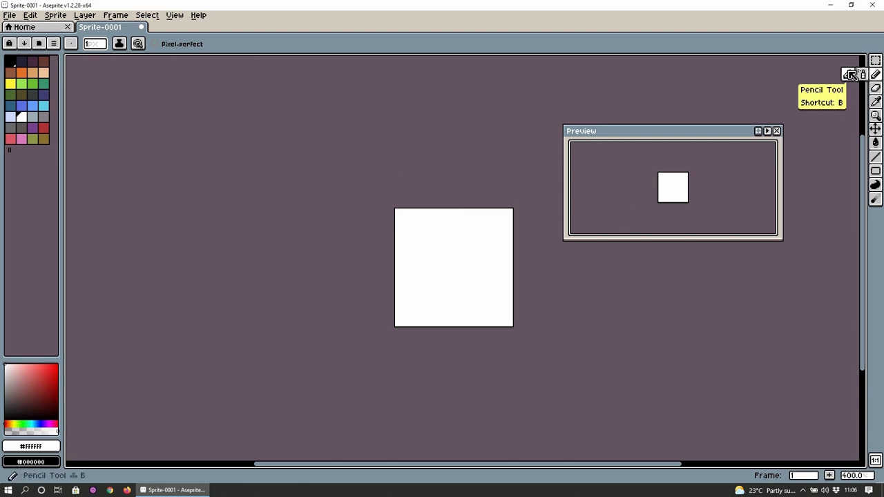
Step: In black, draw the character's squinting eyes and smiling mouth
click(10, 61)
click(437, 240)
click(473, 272)
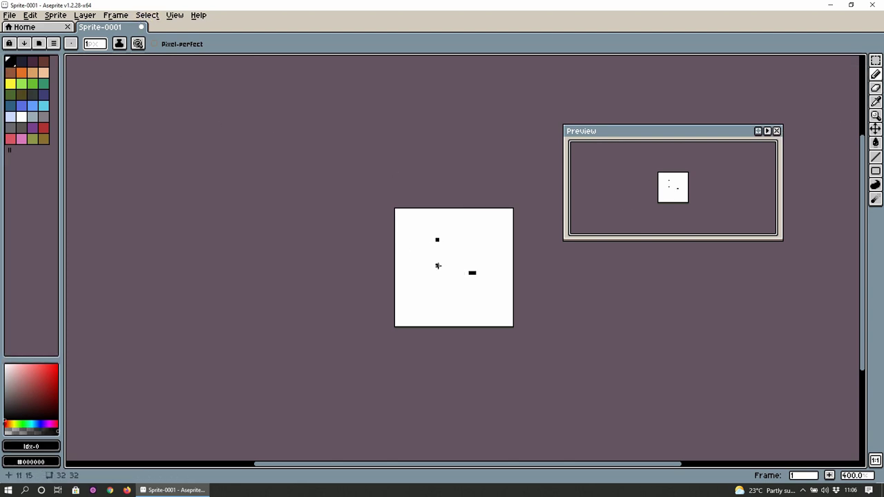
click(438, 265)
click(457, 239)
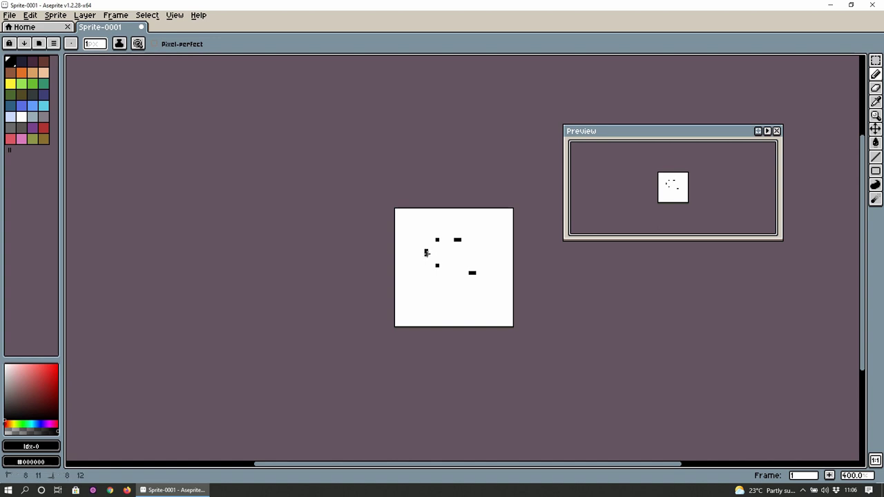
drag(426, 252, 475, 253)
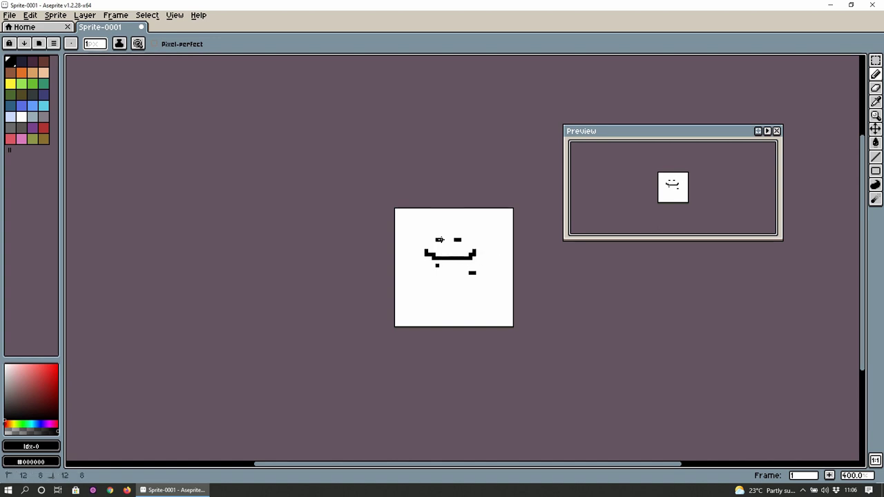
mouse_move(468, 243)
mouse_down()
mouse_move(431, 267)
mouse_move(404, 232)
mouse_move(426, 222)
mouse_move(426, 235)
mouse_move(456, 217)
mouse_move(475, 224)
mouse_move(492, 236)
mouse_move(497, 262)
mouse_move(471, 274)
mouse_up()
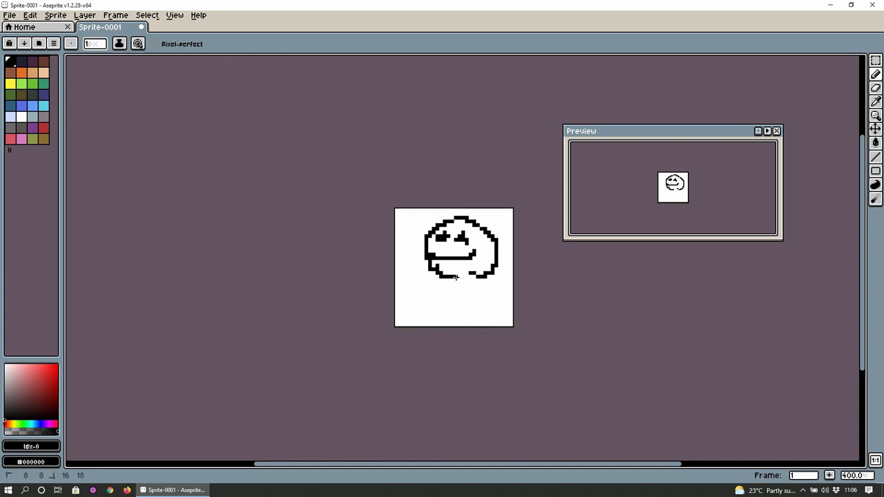
Step: Outline the arms and body, then add two short ears on top of the head
click(426, 305)
key(ctrl+z)
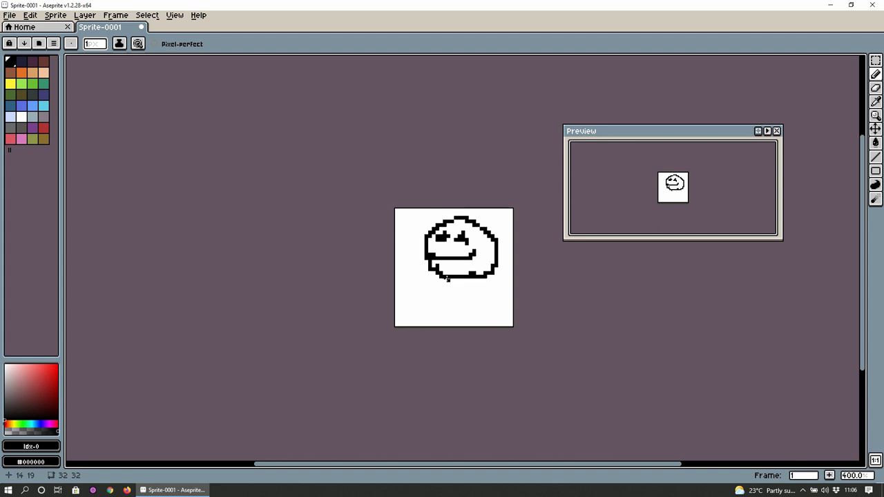
drag(441, 276, 404, 290)
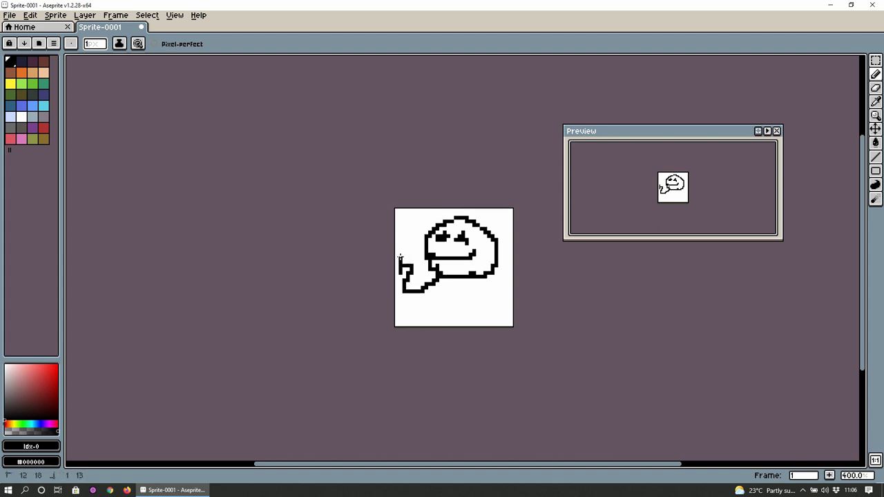
mouse_move(396, 269)
mouse_down()
mouse_move(406, 301)
mouse_move(427, 302)
mouse_up()
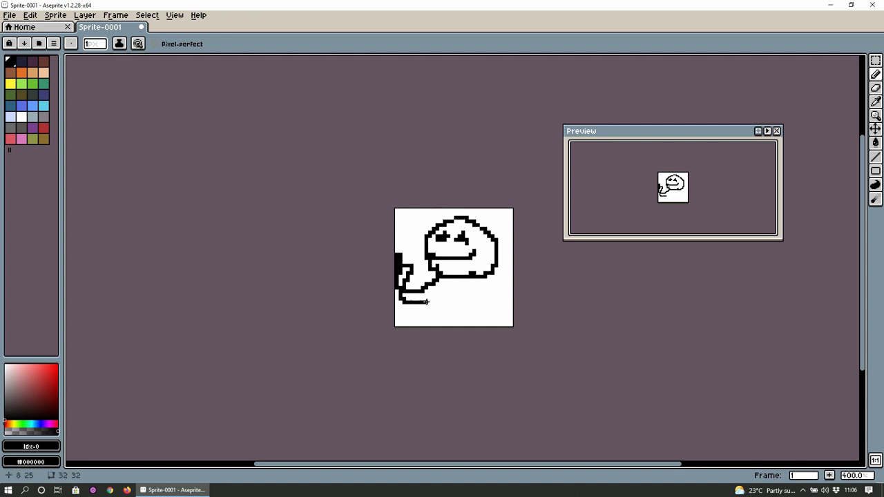
drag(429, 306, 437, 323)
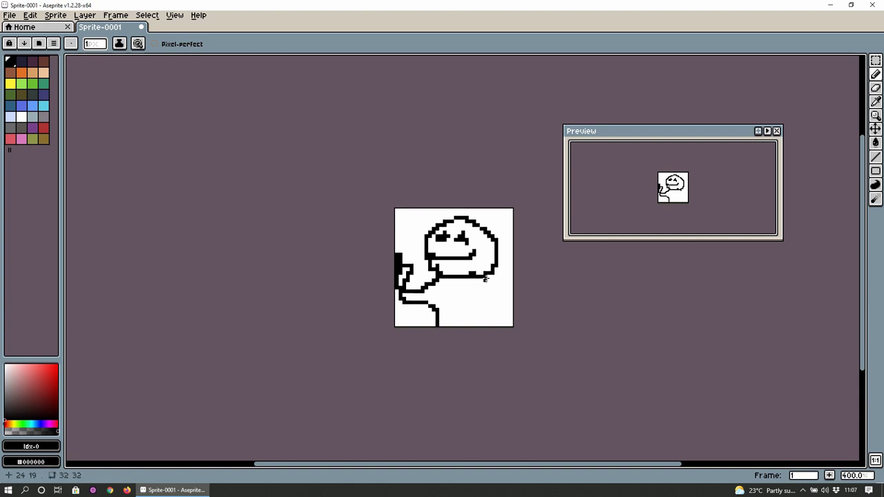
mouse_move(485, 278)
mouse_down()
mouse_move(493, 294)
mouse_move(512, 298)
mouse_move(514, 321)
mouse_move(489, 309)
mouse_move(502, 324)
mouse_move(474, 324)
mouse_up()
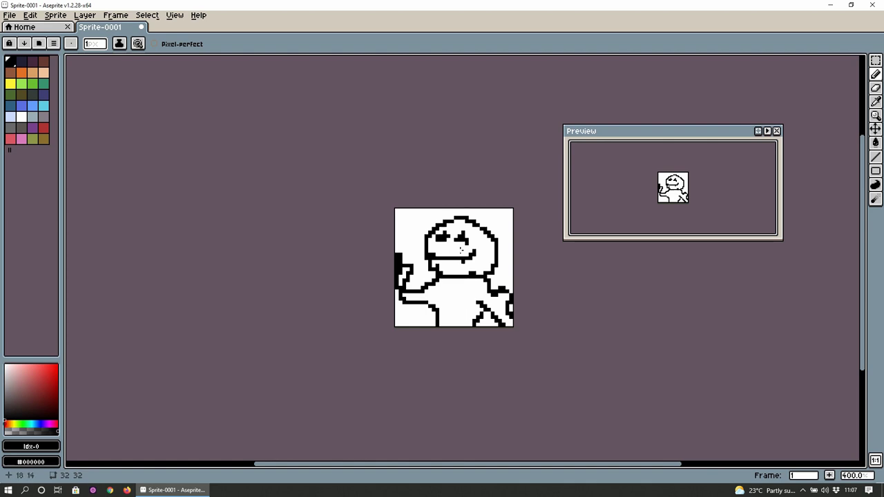
mouse_move(424, 212)
mouse_down()
mouse_move(440, 222)
mouse_move(495, 210)
mouse_up()
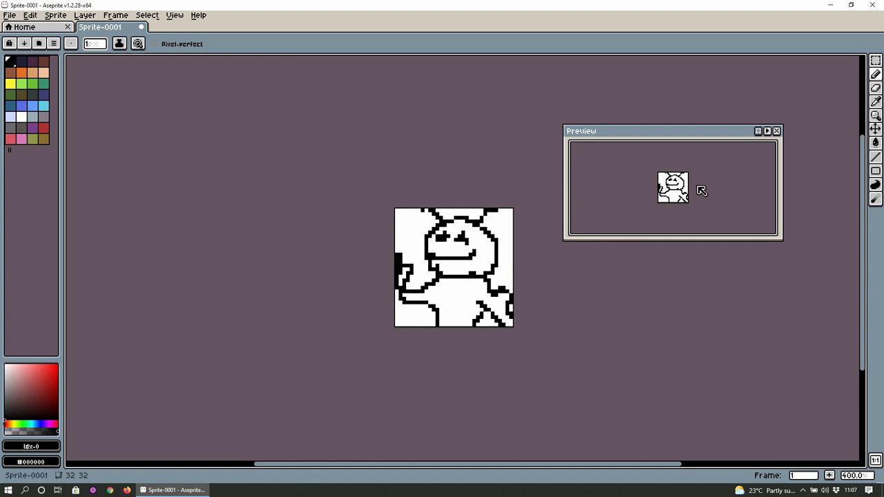
mouse_move(712, 136)
mouse_down()
mouse_move(724, 150)
mouse_move(708, 151)
mouse_up()
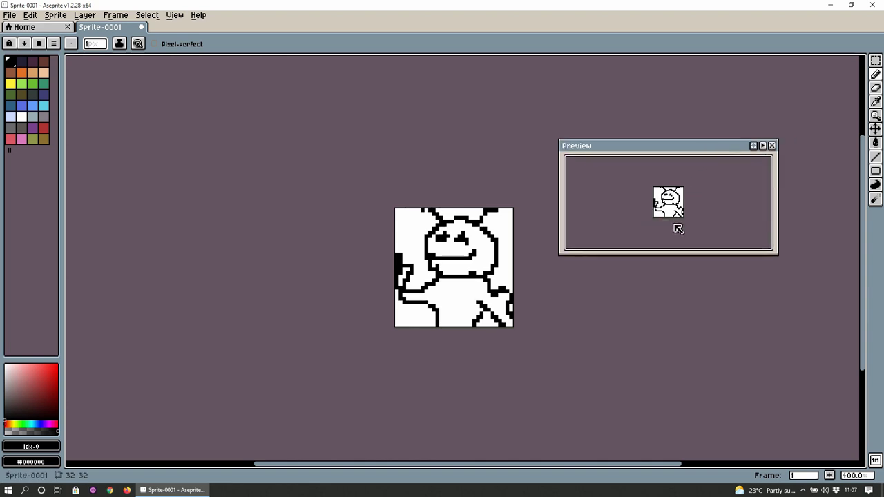
Step: Resize the canvas to 64x64 via Sprite > Canvas Size
click(56, 15)
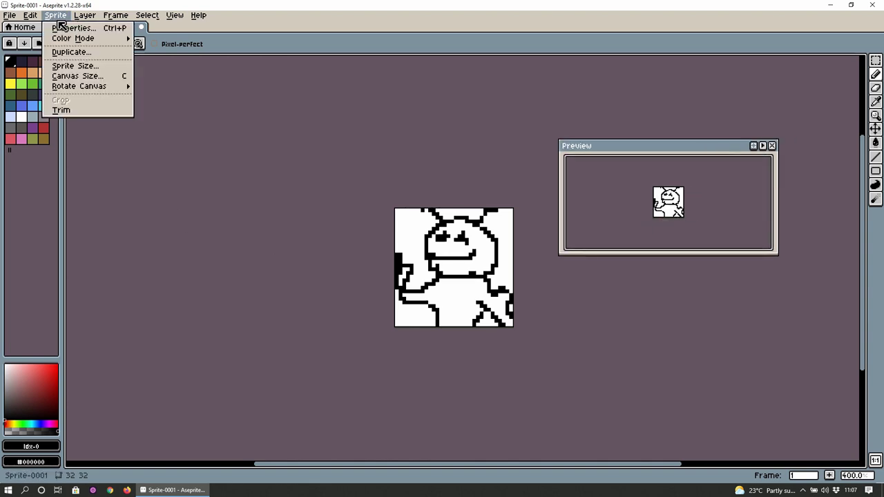
click(78, 76)
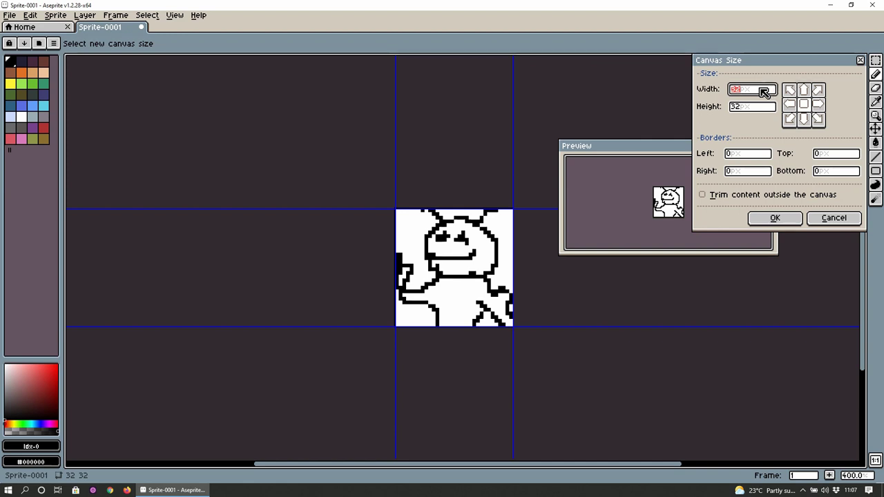
text(64)
key(Tab)
text(6)
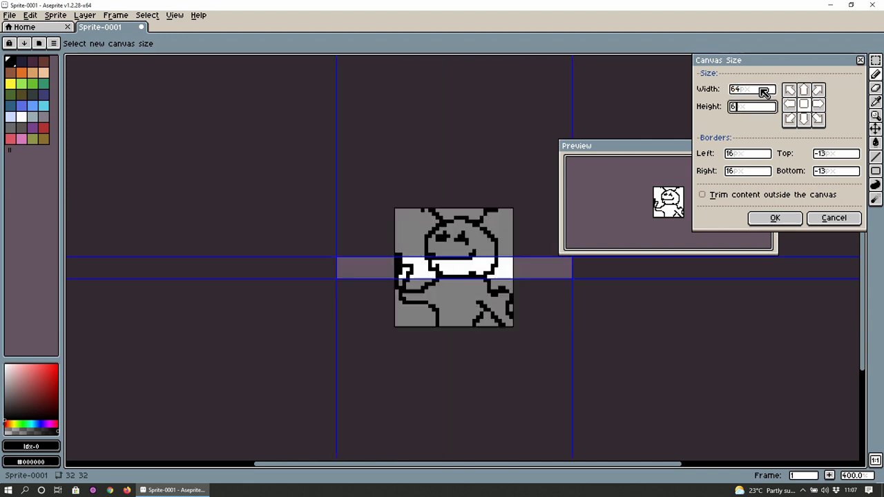
text(4)
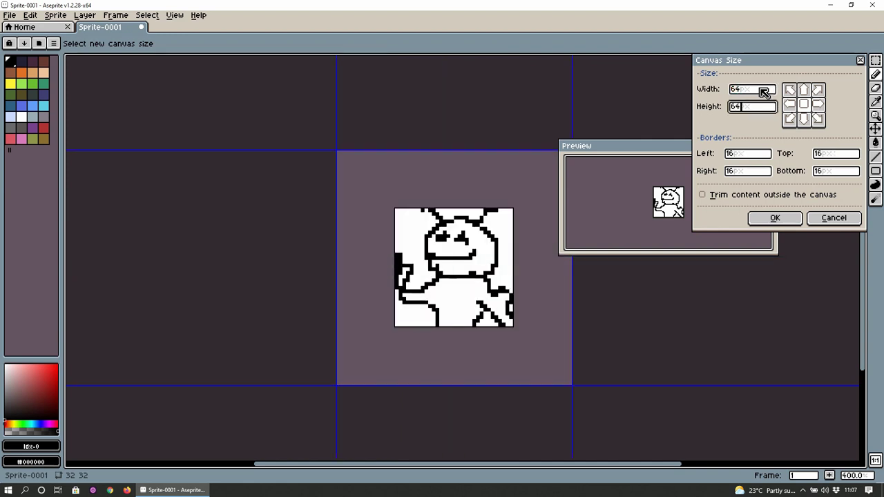
click(771, 220)
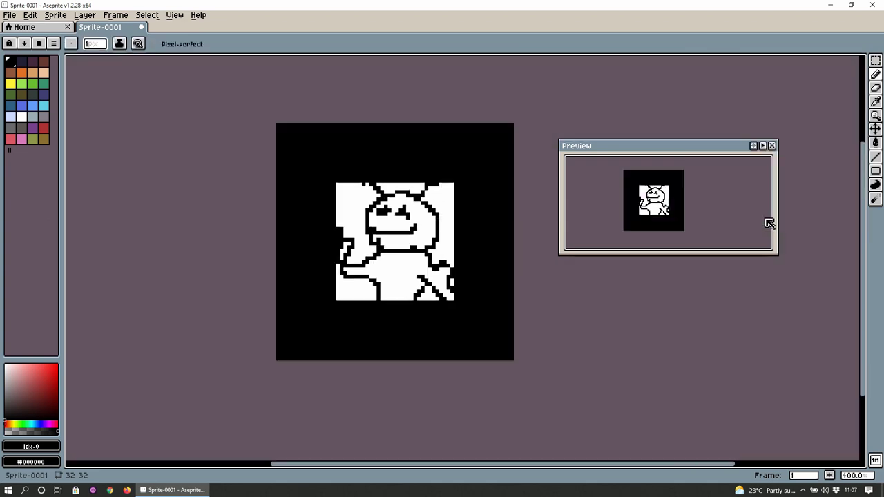
Step: Switch between the Home and Sprite-0001 tabs, ending on the sprite
click(62, 26)
click(97, 27)
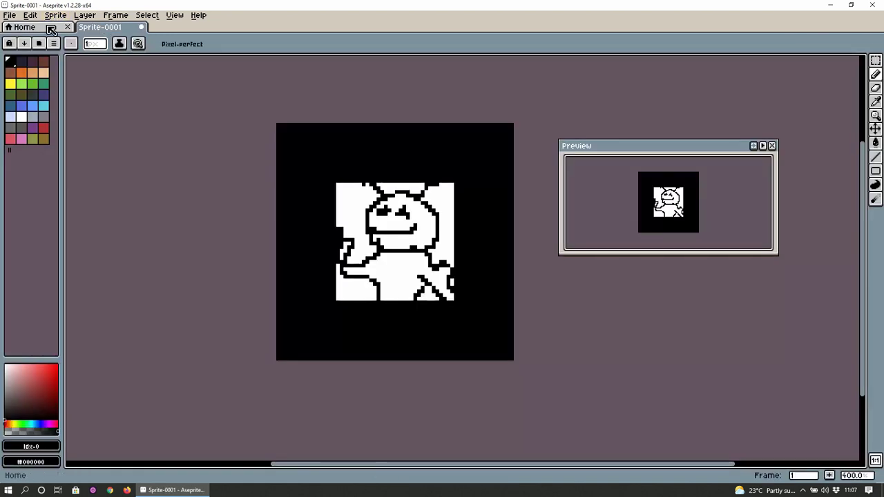
click(65, 28)
click(112, 31)
click(63, 28)
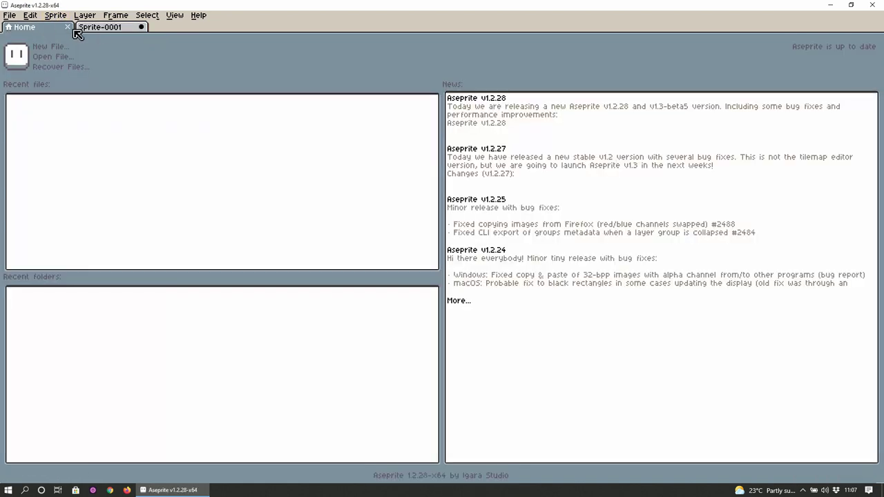
click(91, 29)
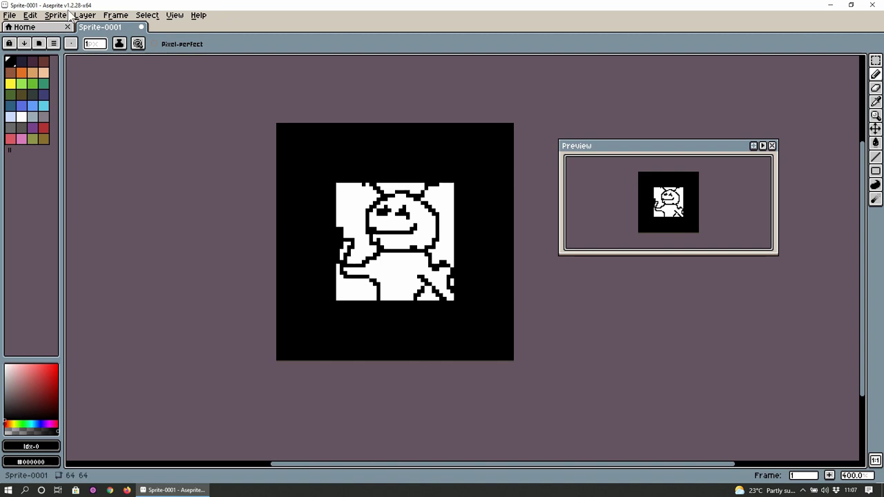
Step: Turn on View > Advanced Mode and acknowledge its warning
click(82, 15)
mouse_move(115, 15)
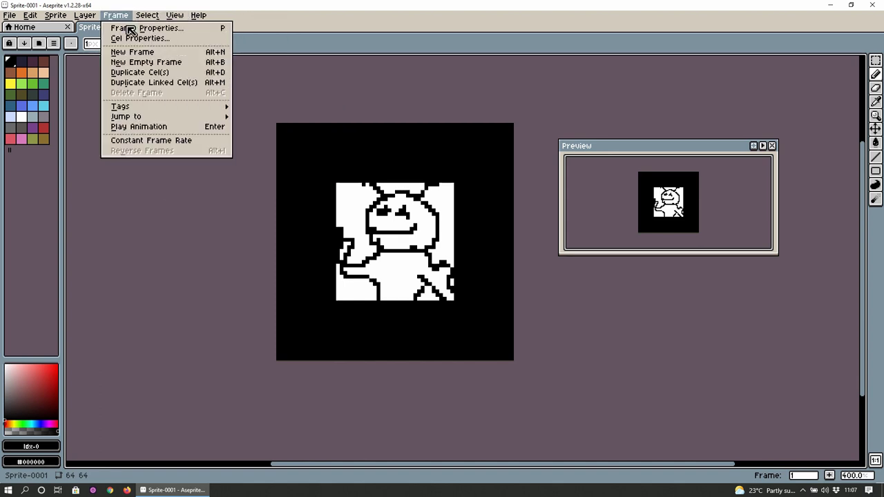
mouse_move(176, 15)
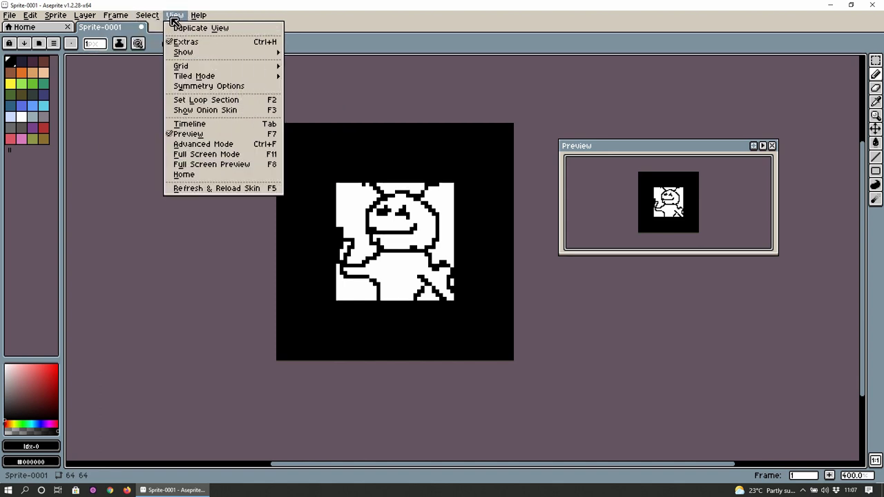
click(228, 145)
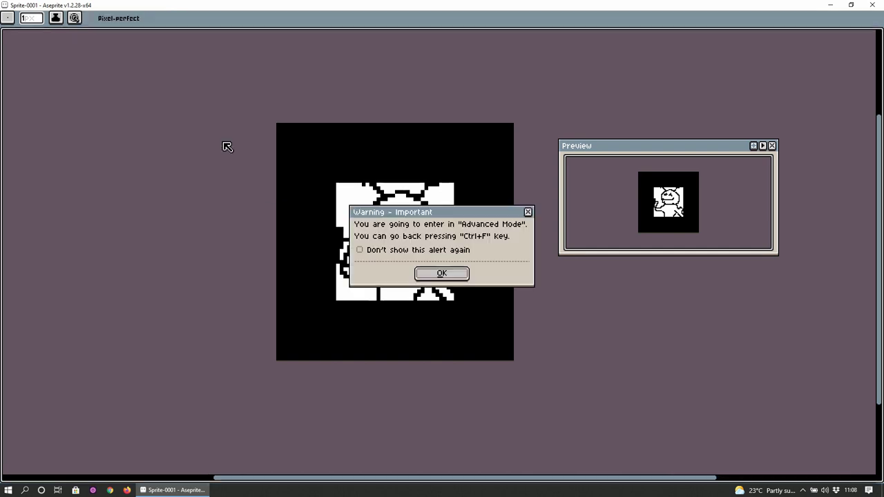
click(436, 272)
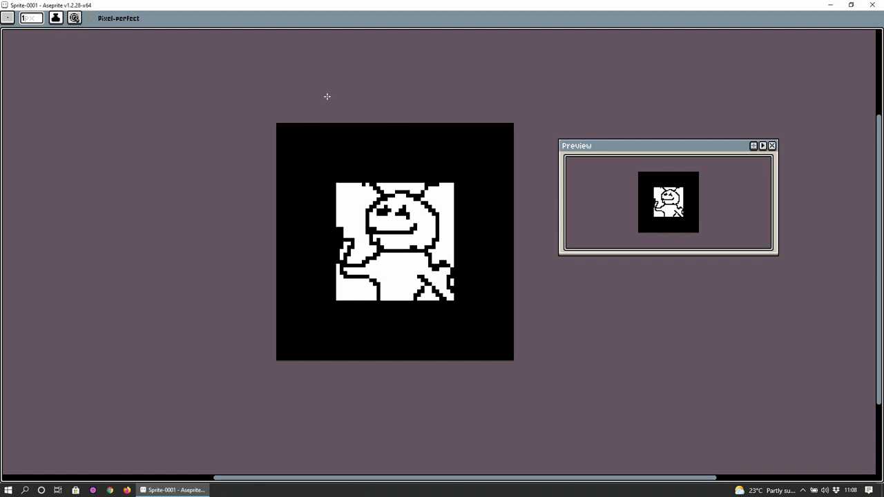
Step: Leave Advanced Mode with Ctrl+F and open Help > Tutorial in the browser
key(v)
key(ctrl+f)
key(b)
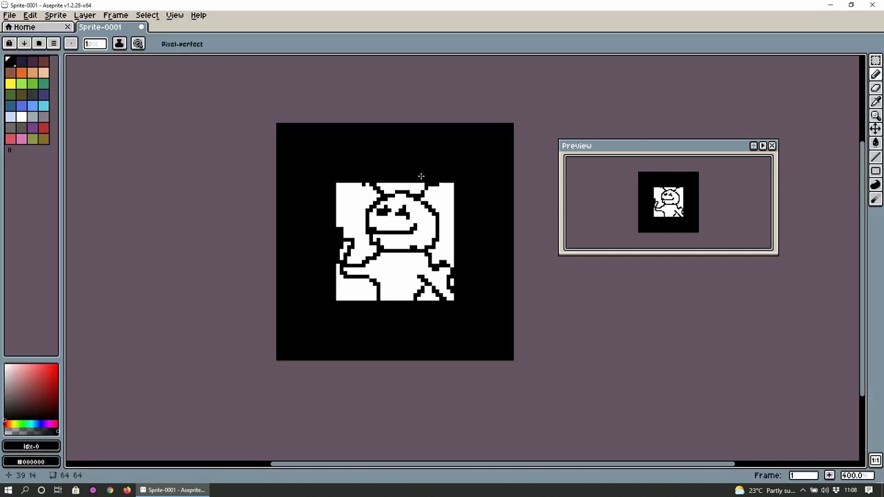
click(199, 15)
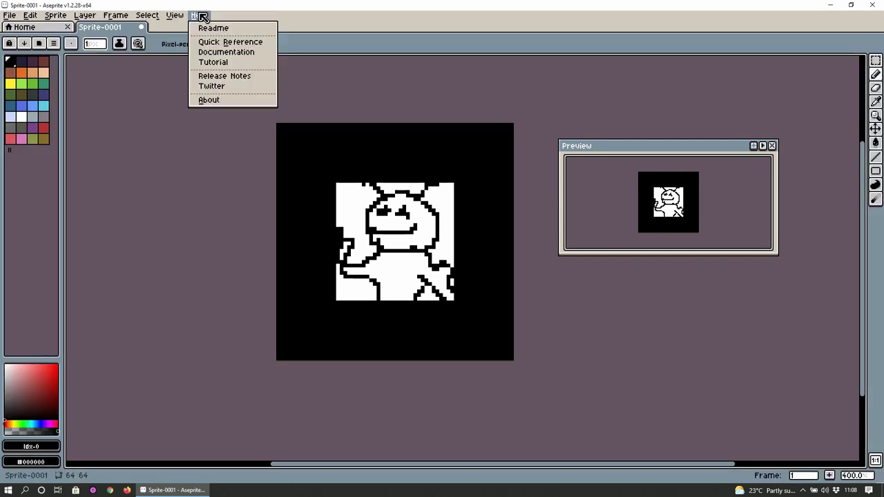
click(254, 64)
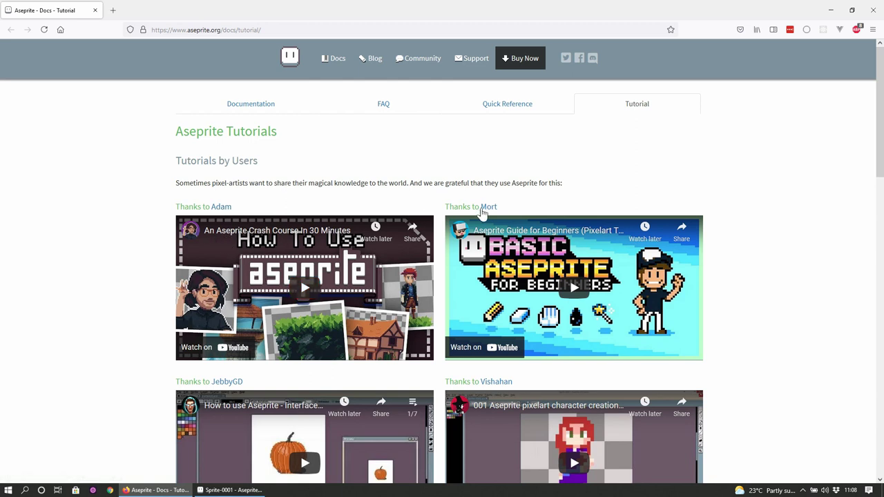
scroll(269, 276, down, 5)
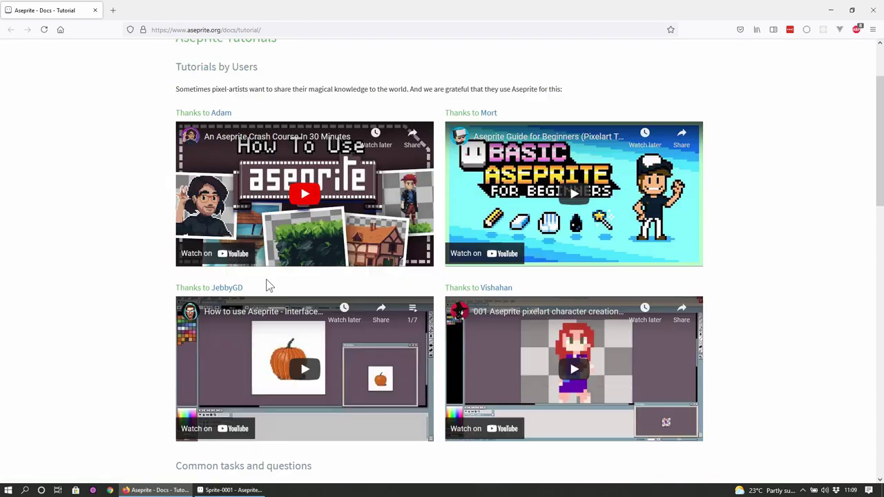
scroll(263, 243, up, 5)
scroll(390, 185, down, 2)
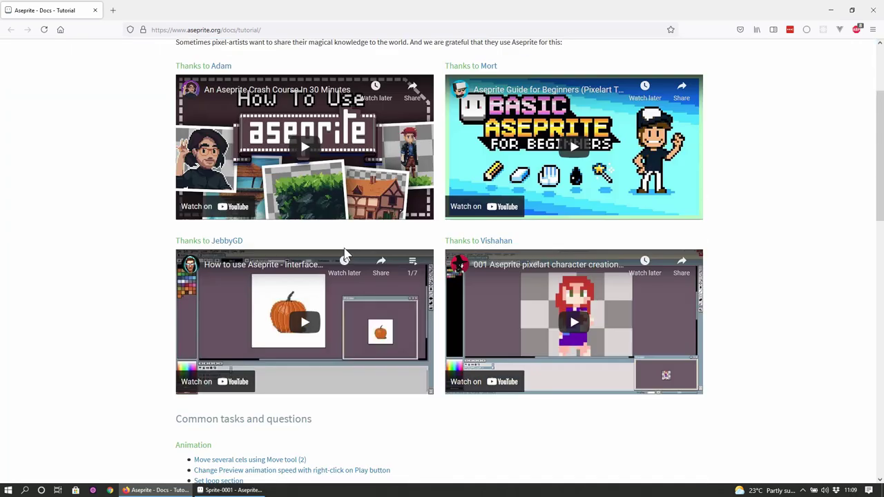
scroll(130, 141, up, 1)
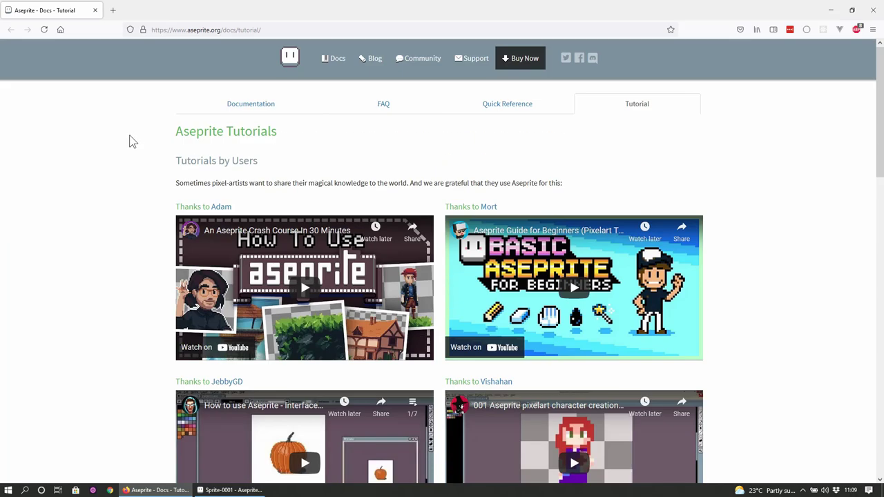
scroll(134, 150, down, 5)
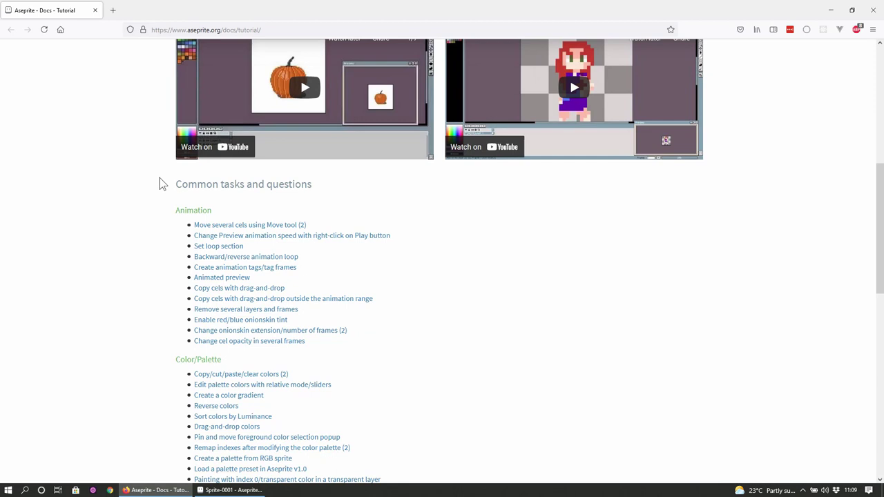
key(Home)
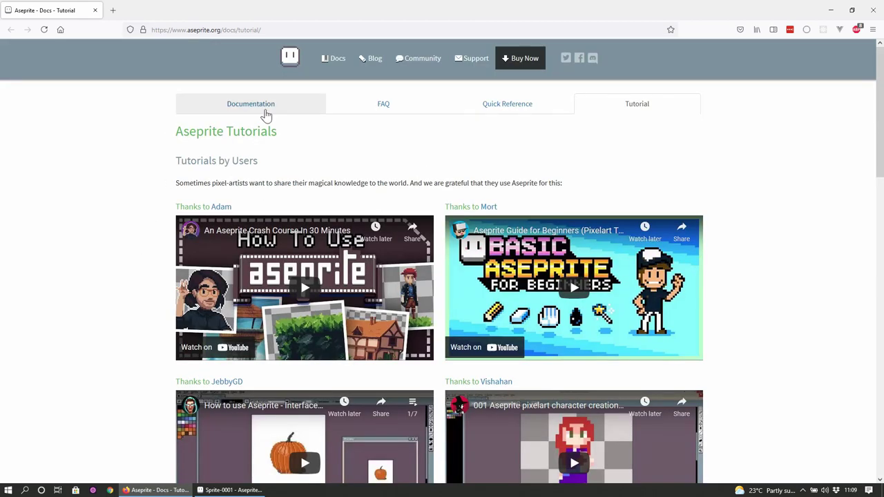
click(536, 111)
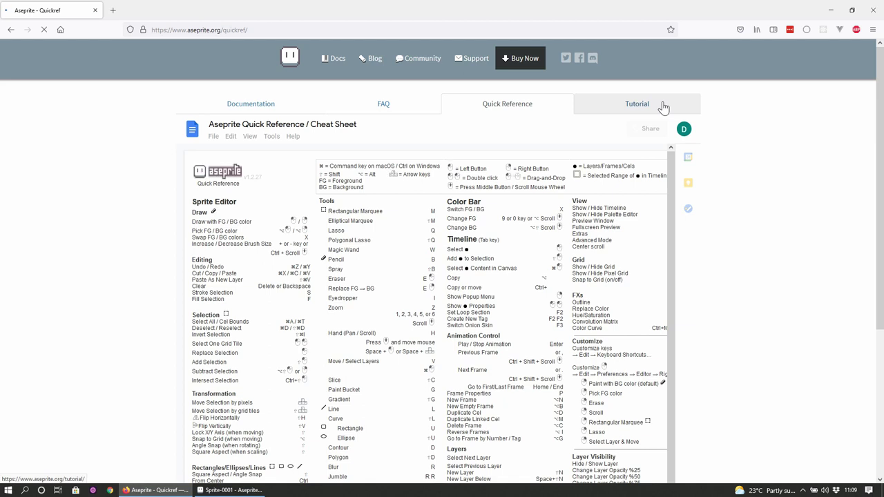
scroll(665, 214, down, 5)
scroll(674, 205, up, 2)
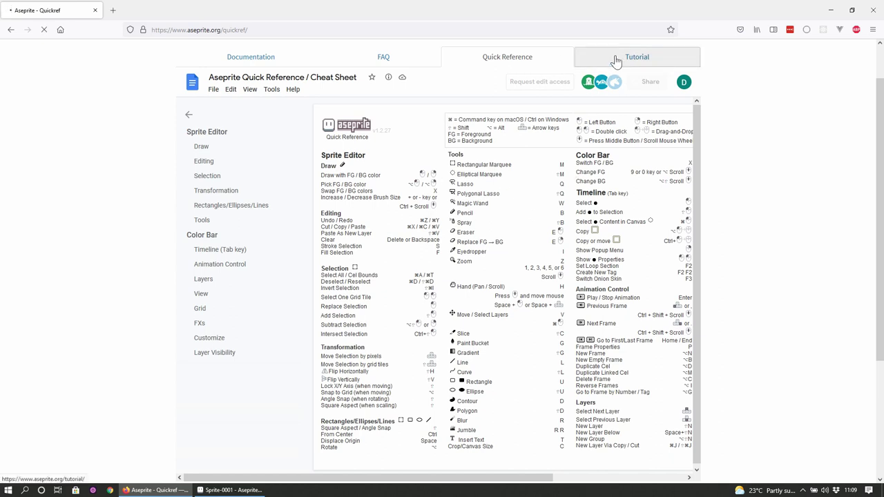
click(653, 53)
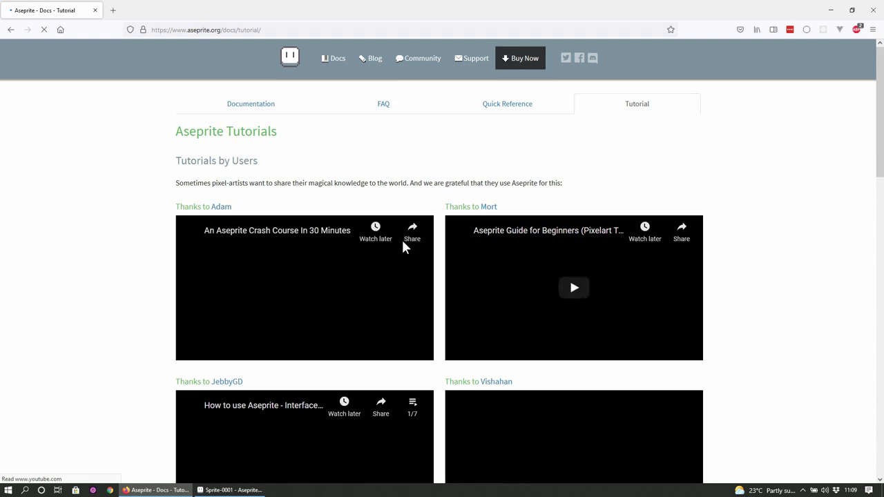
Step: Return from Firefox to the Aseprite window with Alt+Tab
key(alt+Tab)
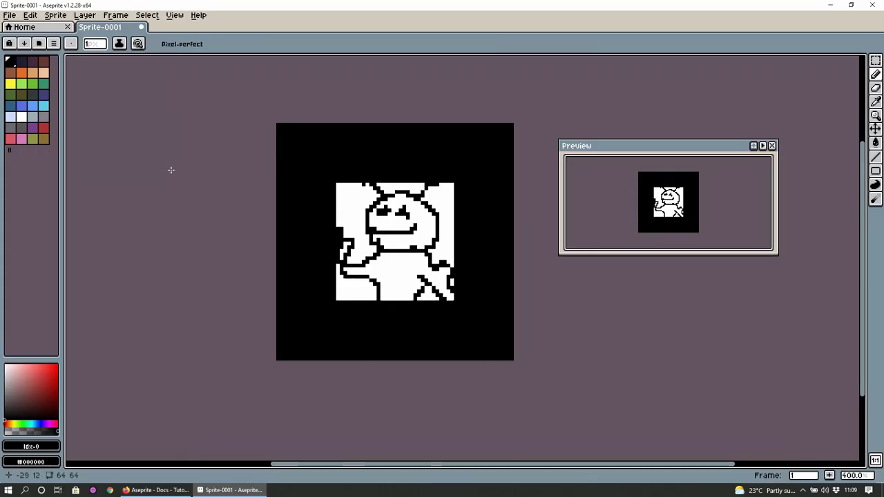